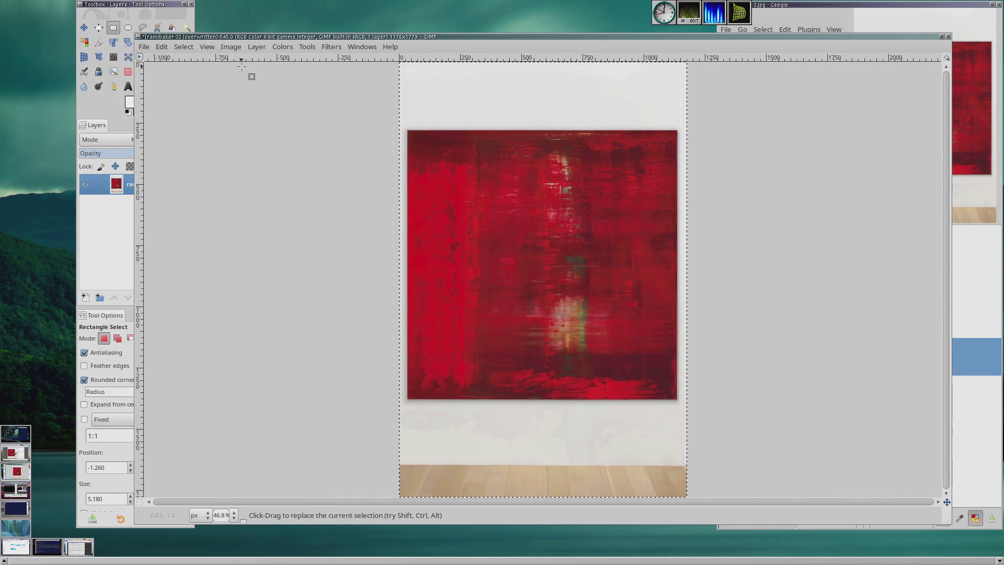
Step: Add an alpha channel to the gallery photo layer
{"action": "left_click", "coordinate": [256, 47]}
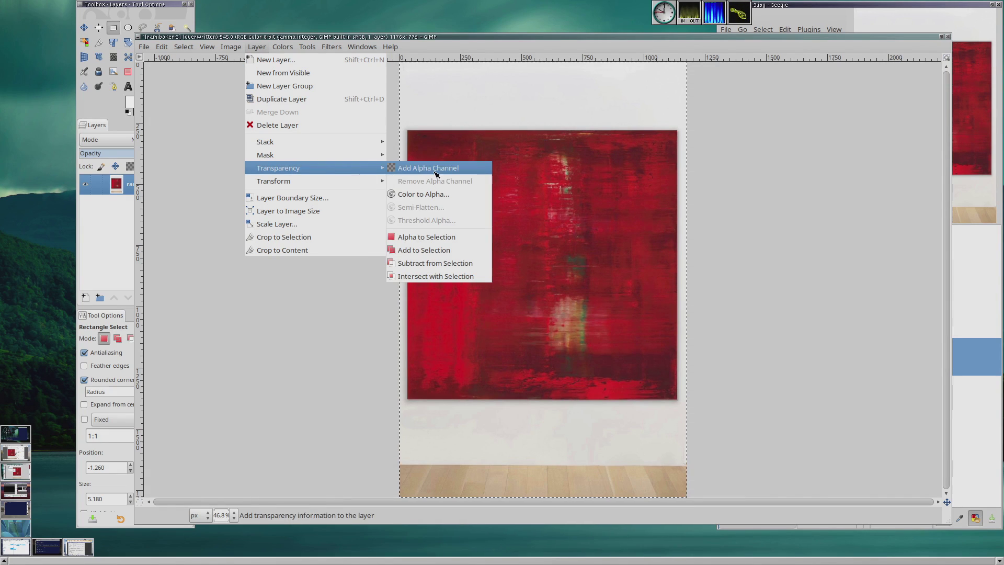
{"action": "left_click", "coordinate": [437, 168]}
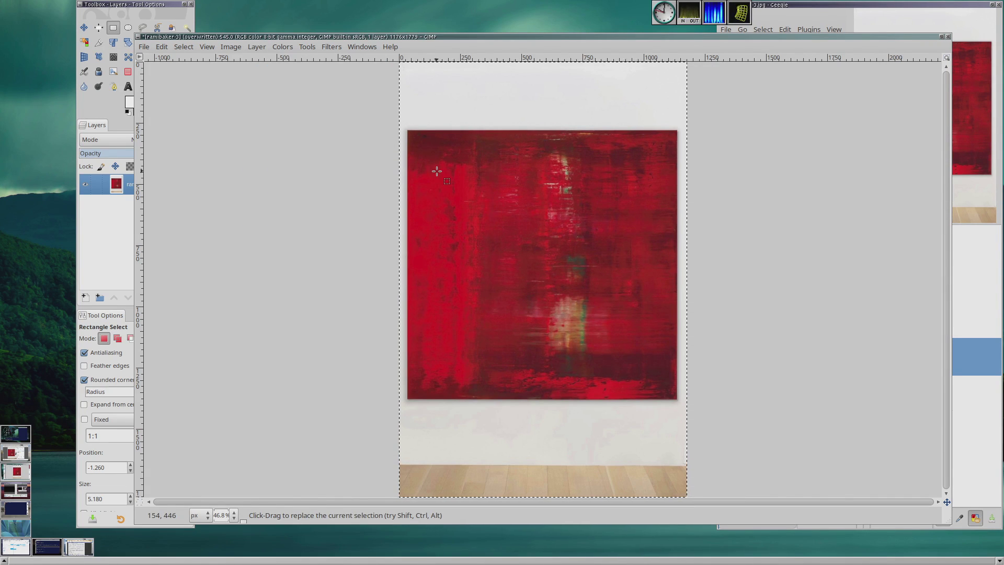
Step: Zoom in on the painting and start a Free Select outline at its top-left corner, placing the bottom-left corner point
{"action": "left_click", "coordinate": [131, 4]}
{"action": "left_click", "coordinate": [143, 28]}
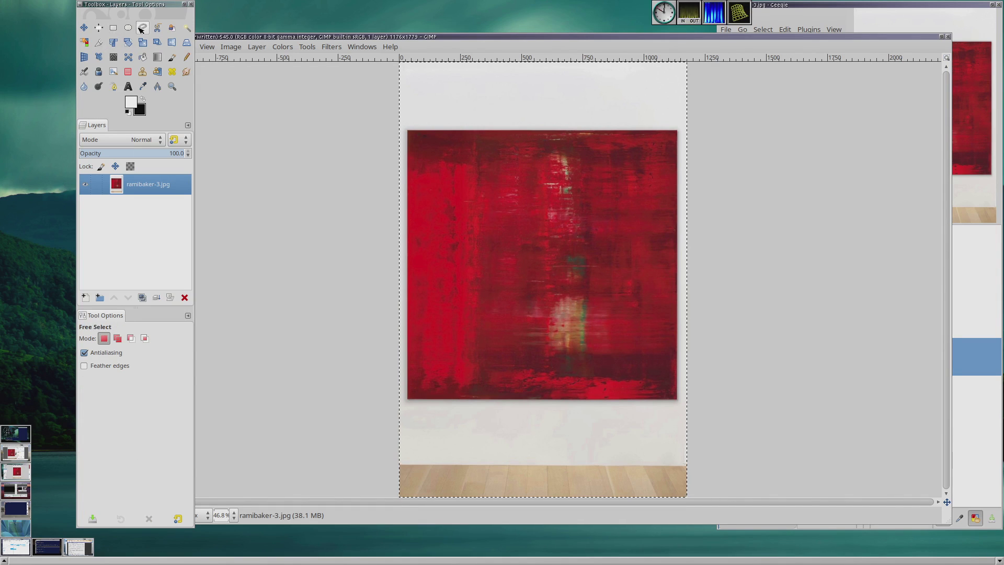
{"action": "key", "text": "z"}
{"action": "left_click", "coordinate": [407, 132]}
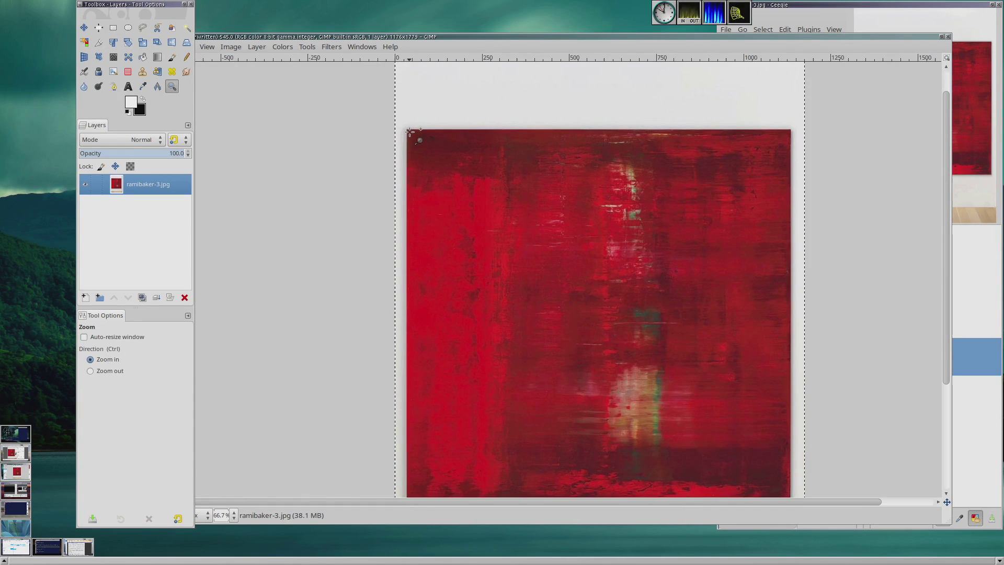
{"action": "mouse_move", "coordinate": [385, 117]}
{"action": "left_mouse_down"}
{"action": "mouse_move", "coordinate": [461, 183]}
{"action": "mouse_move", "coordinate": [471, 206]}
{"action": "left_mouse_up"}
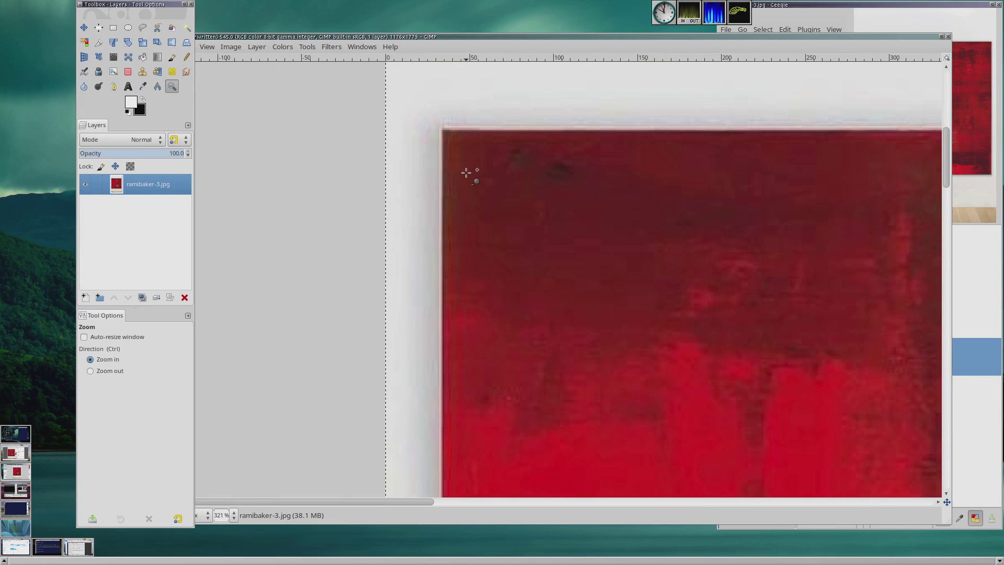
{"action": "left_click", "coordinate": [143, 27]}
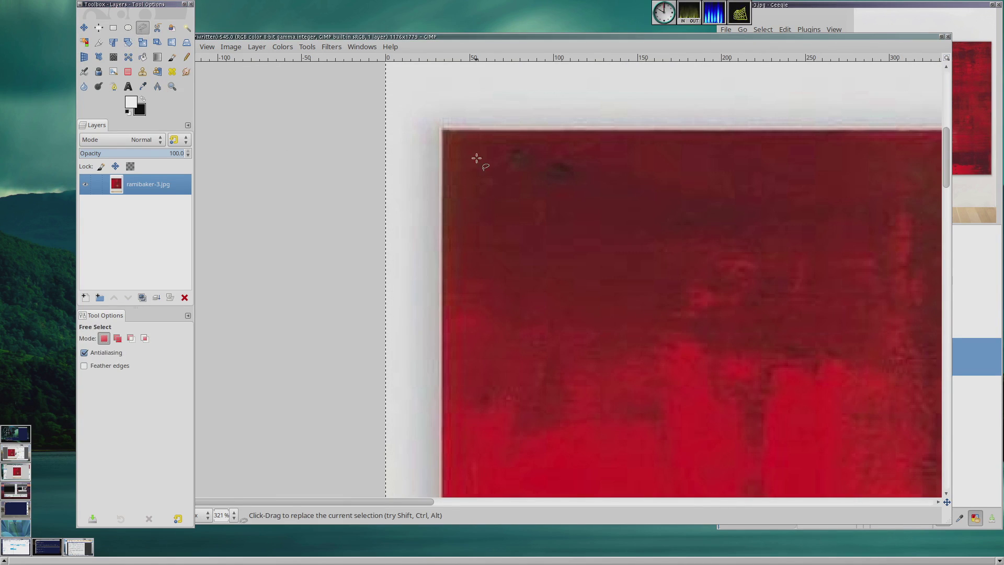
{"action": "left_click", "coordinate": [443, 130]}
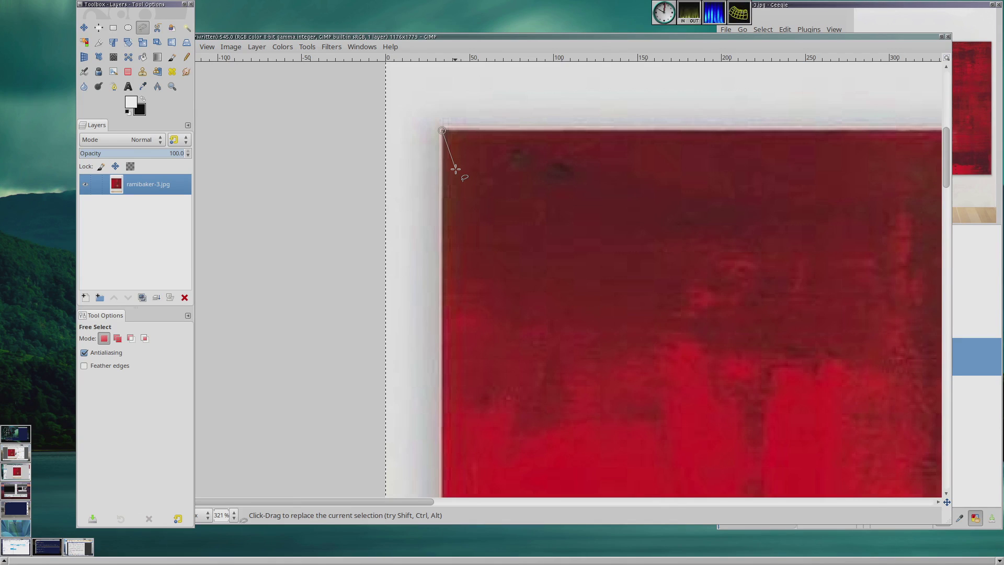
{"action": "scroll", "coordinate": [456, 168], "scroll_direction": "down", "scroll_amount": 20}
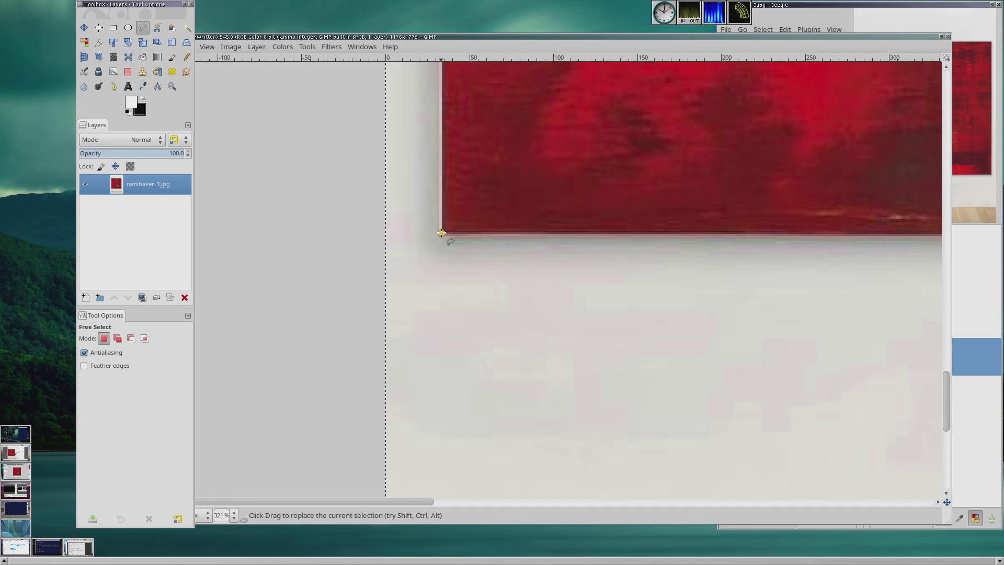
{"action": "left_click", "coordinate": [441, 233]}
Step: Continue the free selection through the painting's bottom-right and top-right corners and close it at the top-left corner
{"action": "left_click_drag", "start_coordinate": [419, 500], "coordinate": [905, 510]}
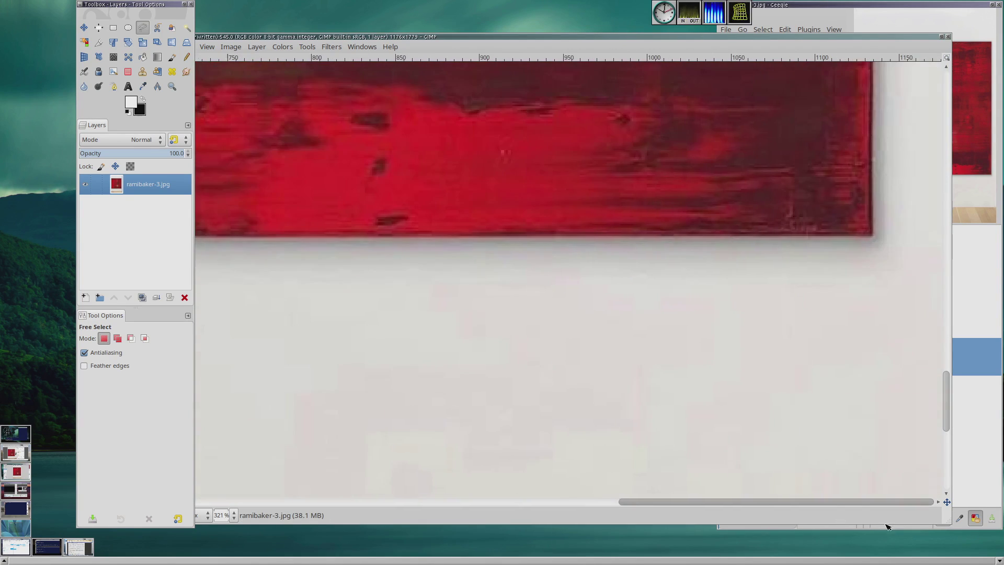
{"action": "left_click", "coordinate": [871, 237]}
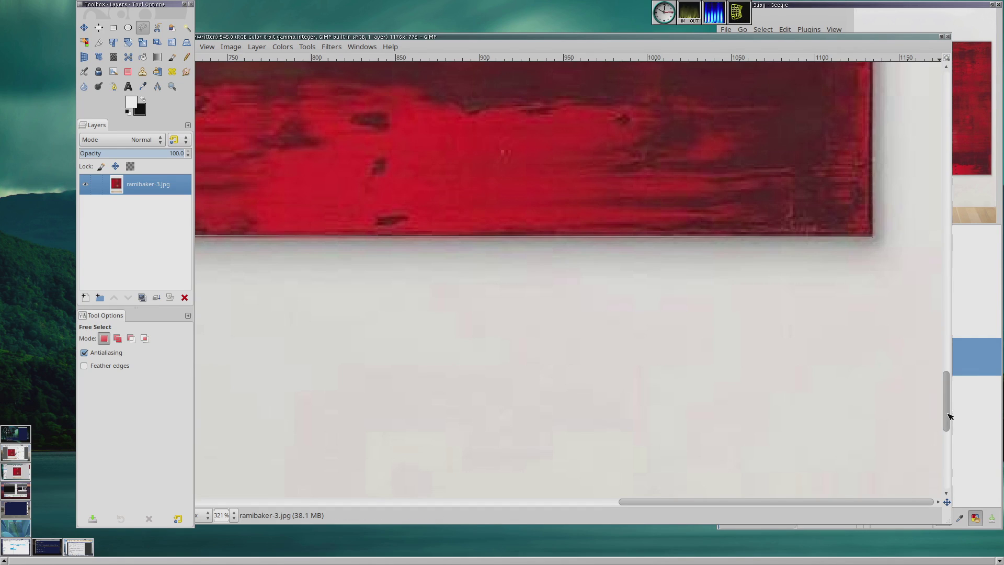
{"action": "scroll", "coordinate": [891, 387], "scroll_direction": "up", "scroll_amount": 7}
{"action": "scroll", "coordinate": [868, 377], "scroll_direction": "left", "scroll_amount": 2}
{"action": "scroll", "coordinate": [870, 392], "scroll_direction": "up", "scroll_amount": 5}
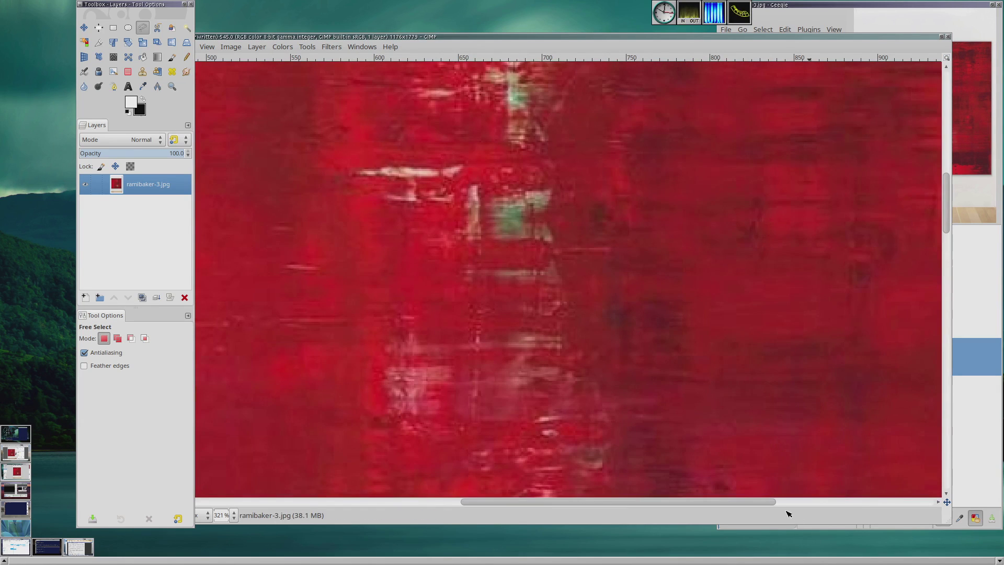
{"action": "left_click_drag", "start_coordinate": [773, 501], "coordinate": [952, 494]}
{"action": "scroll", "coordinate": [941, 335], "scroll_direction": "left", "scroll_amount": 1}
{"action": "scroll", "coordinate": [922, 320], "scroll_direction": "up", "scroll_amount": 7}
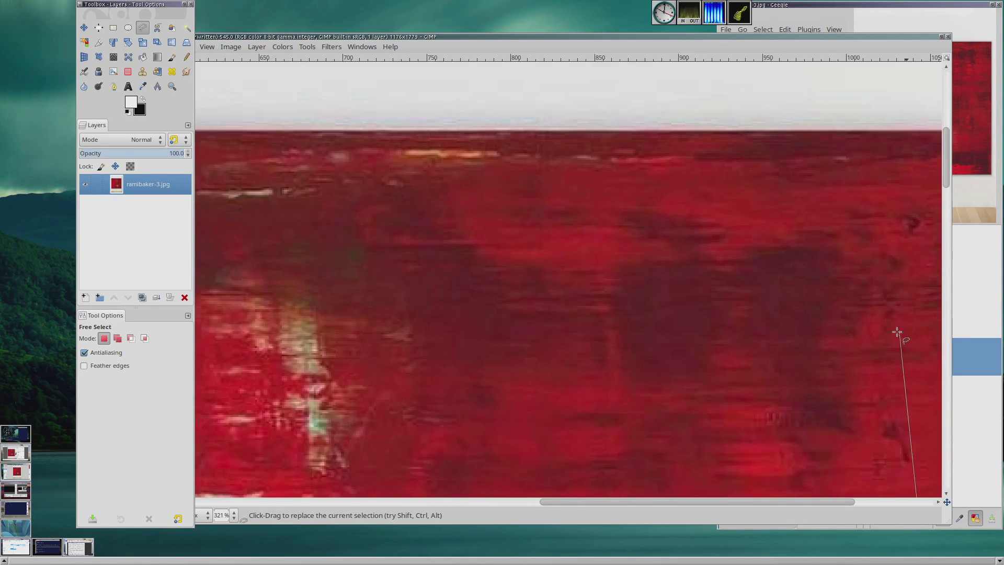
{"action": "scroll", "coordinate": [805, 387], "scroll_direction": "down", "scroll_amount": 1}
{"action": "scroll", "coordinate": [810, 367], "scroll_direction": "down", "scroll_amount": 5}
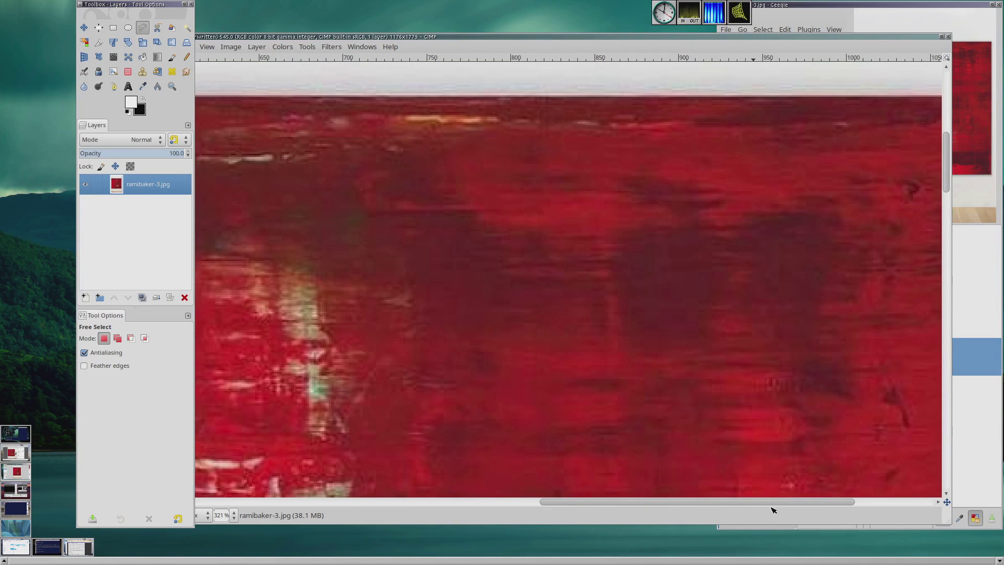
{"action": "left_click_drag", "start_coordinate": [771, 502], "coordinate": [872, 500]}
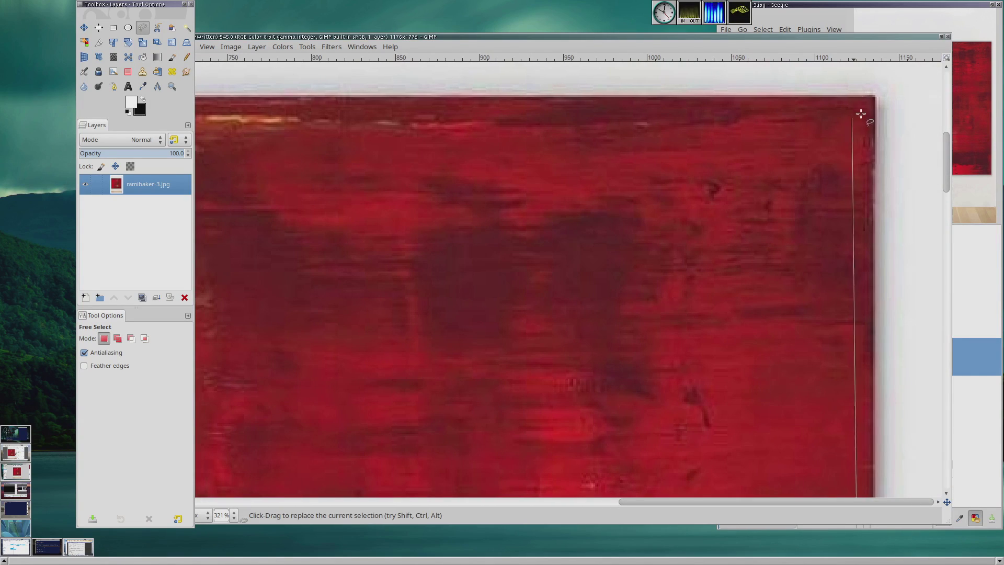
{"action": "left_click", "coordinate": [876, 96]}
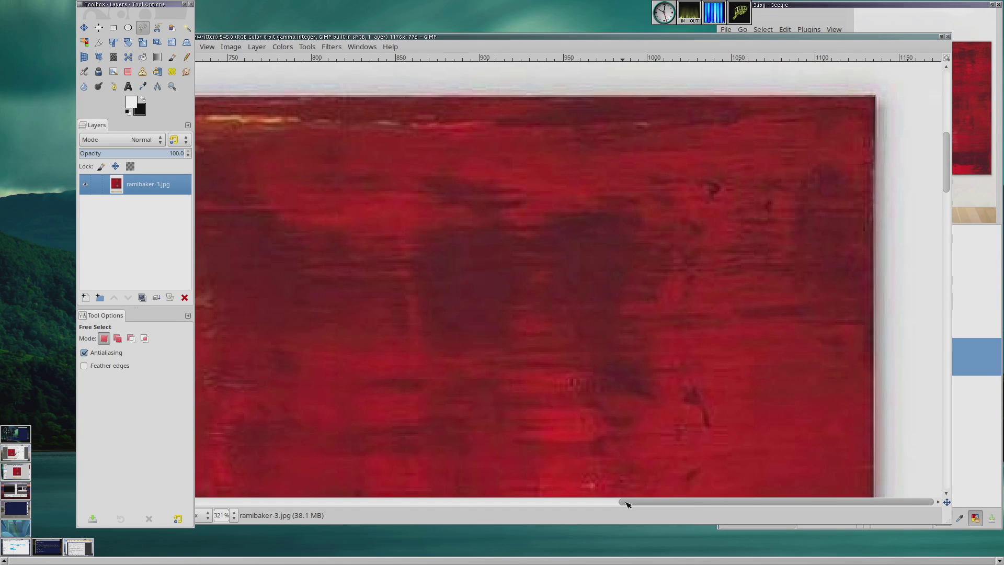
{"action": "left_click_drag", "start_coordinate": [627, 503], "coordinate": [123, 459]}
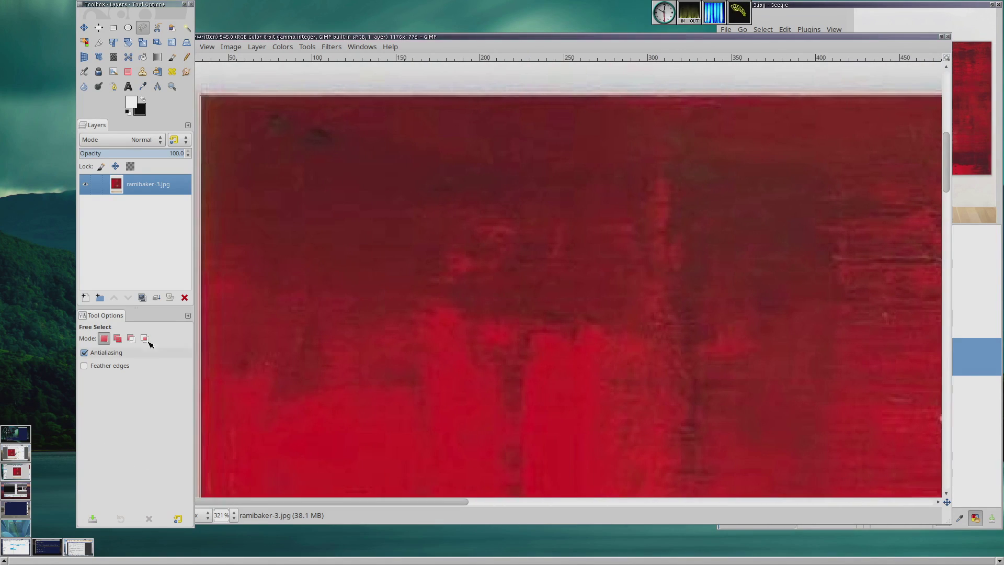
{"action": "left_click", "coordinate": [199, 95]}
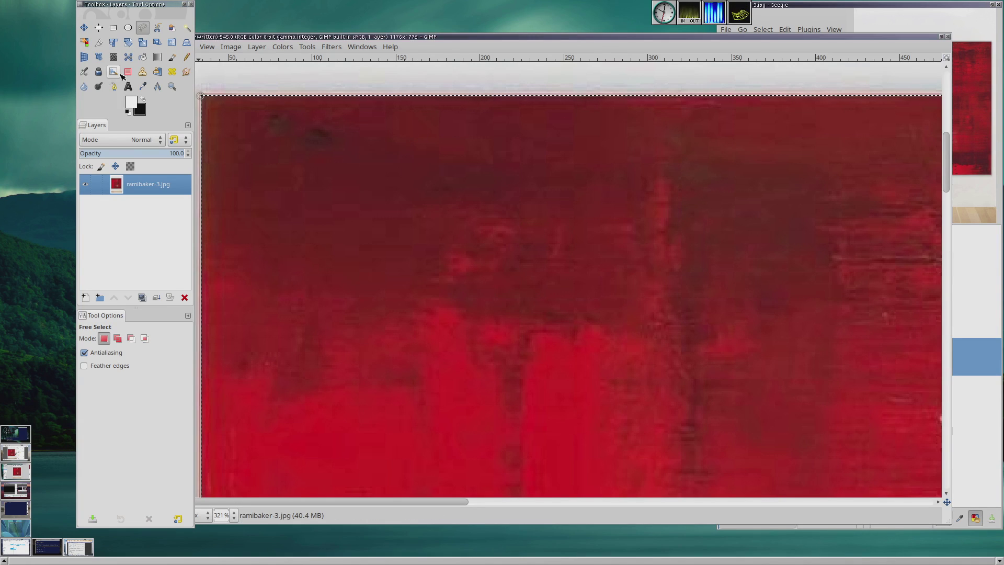
Step: Fit the image in the window and delete the selected painting area to transparency
{"action": "left_click", "coordinate": [207, 47]}
{"action": "mouse_move", "coordinate": [309, 99]}
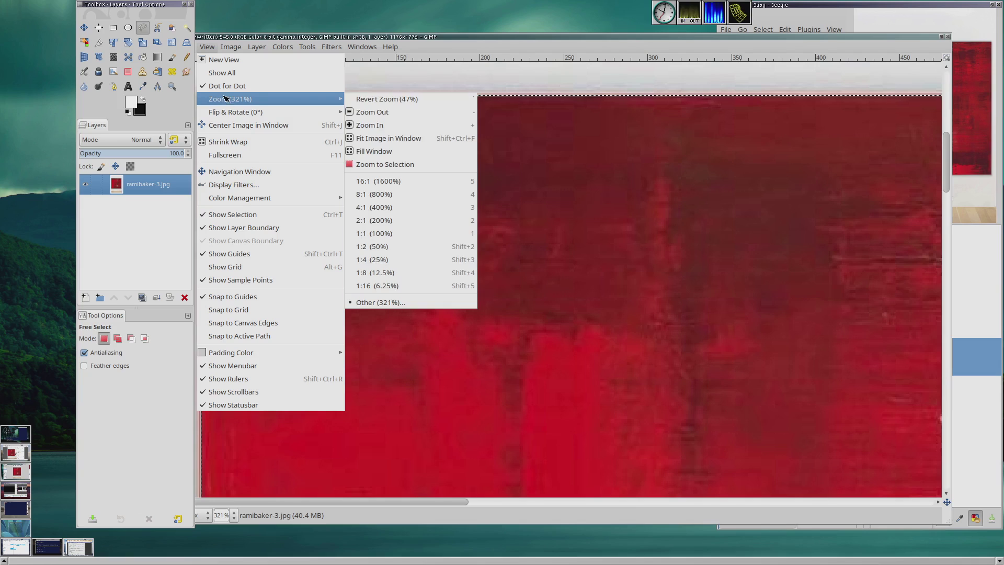
{"action": "left_click", "coordinate": [369, 139]}
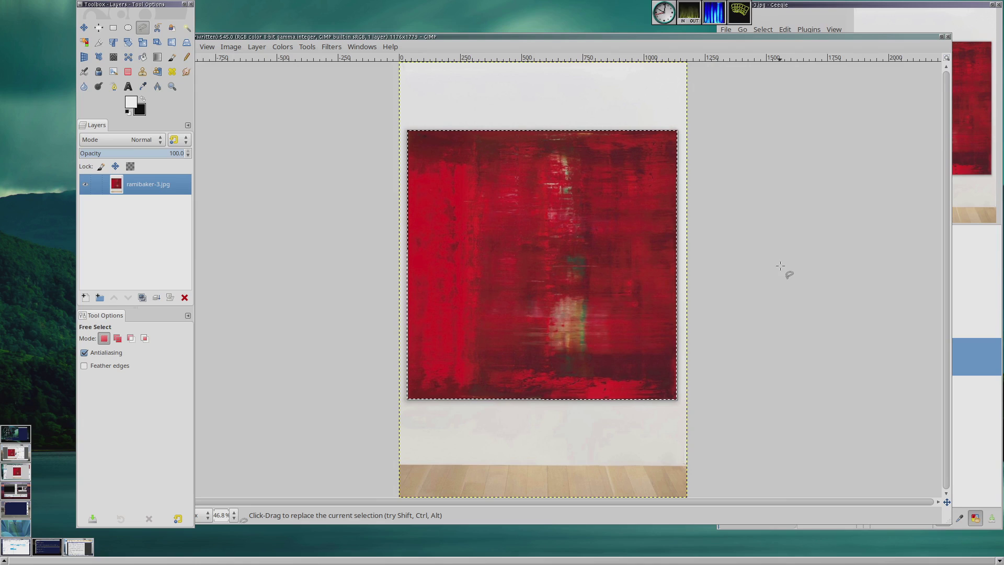
{"action": "key", "text": "Delete"}
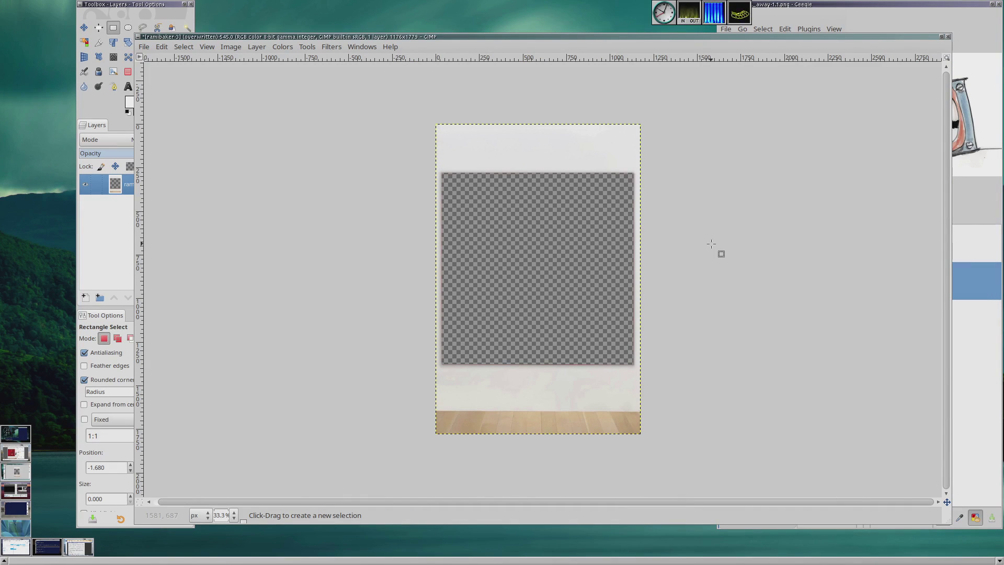
Step: Drag dont_walk_away-1.1.png from the Geeqie image browser onto the canvas as a new layer
{"action": "left_click", "coordinate": [861, 5]}
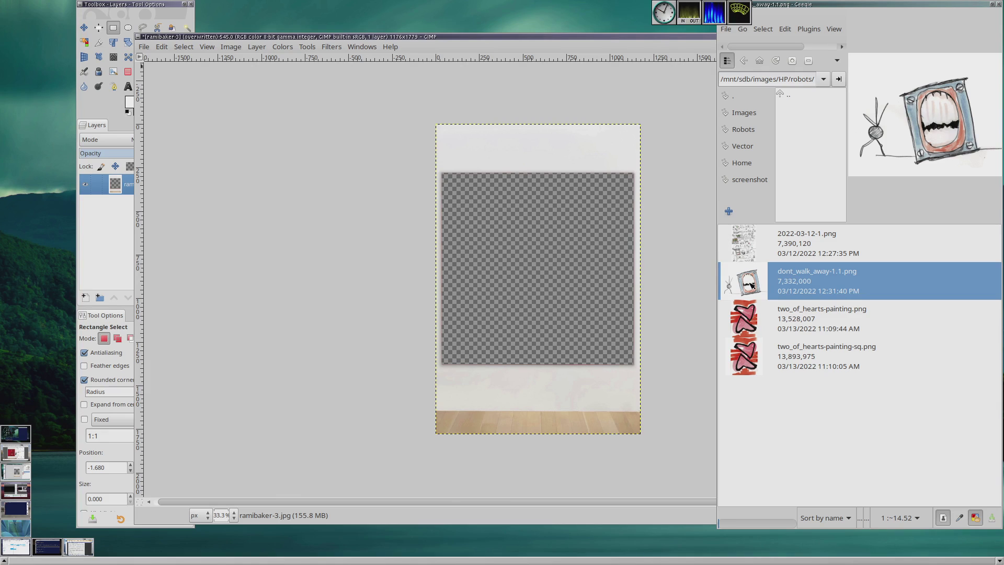
{"action": "left_click_drag", "start_coordinate": [751, 285], "coordinate": [540, 270]}
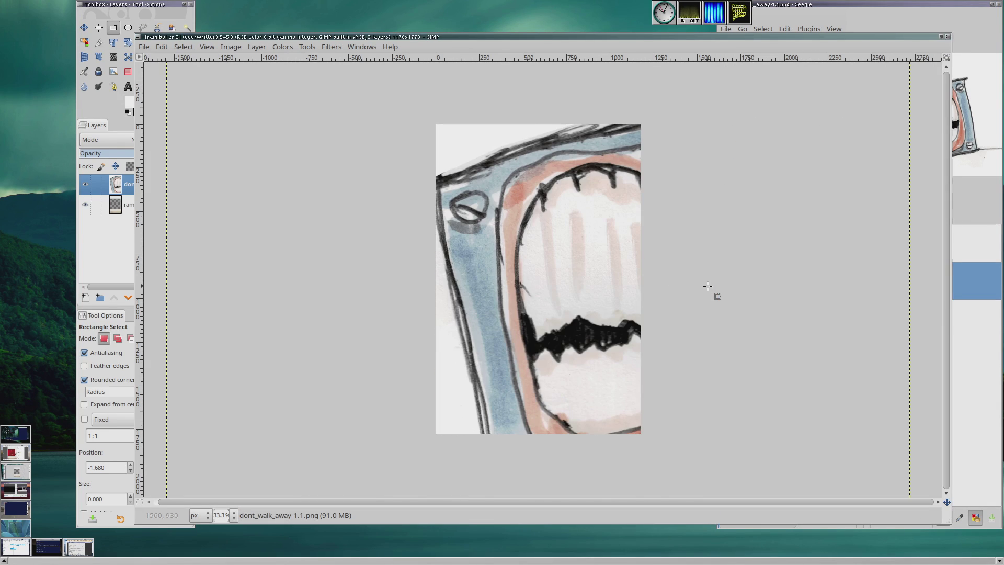
Step: Zoom out and scale the drawing layer proportionally with the Scale tool to 1375 × 1105 pixels
{"action": "key", "text": "z"}
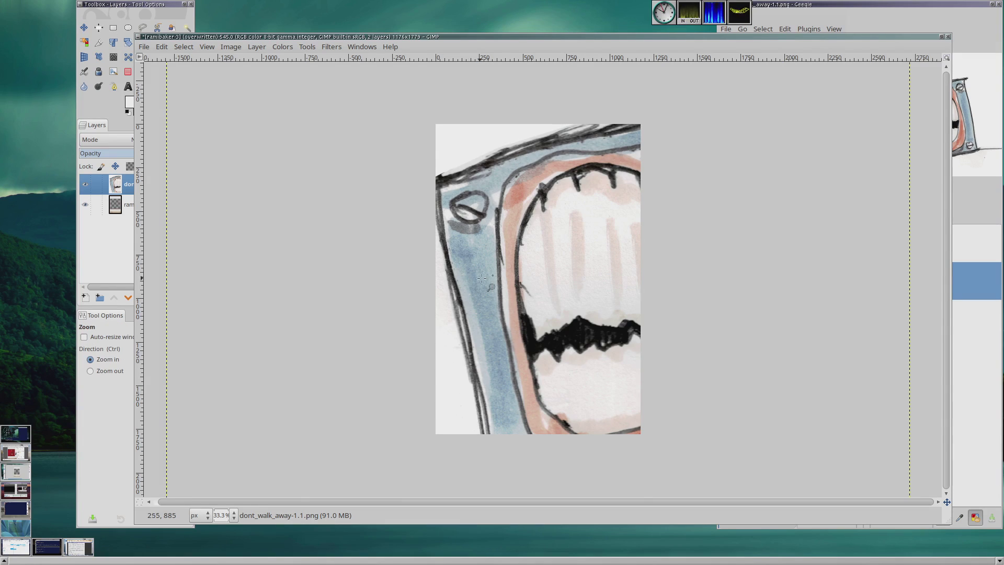
{"action": "left_click", "coordinate": [485, 278], "text": "ctrl"}
{"action": "left_click", "coordinate": [485, 278], "text": "ctrl"}
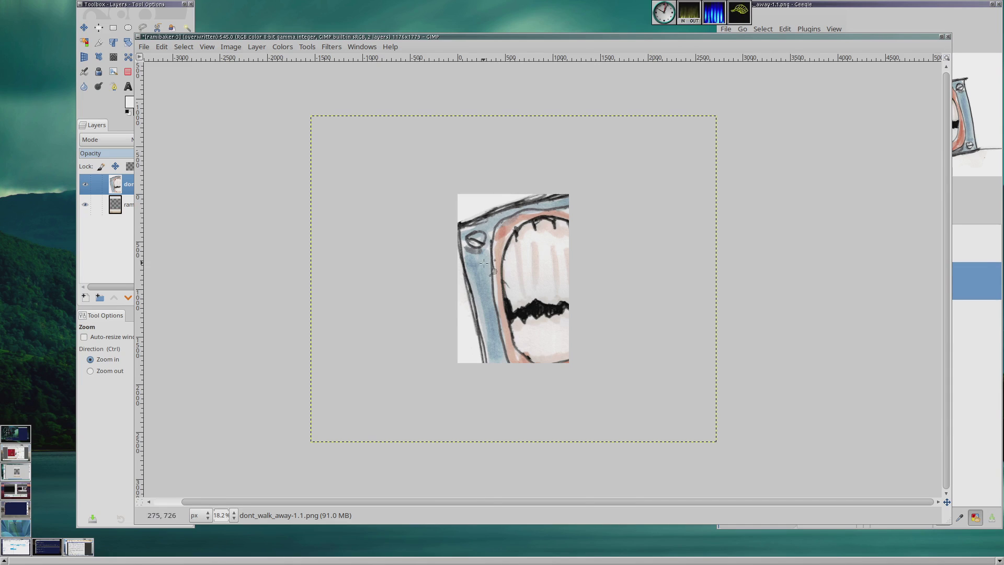
{"action": "left_click", "coordinate": [139, 4]}
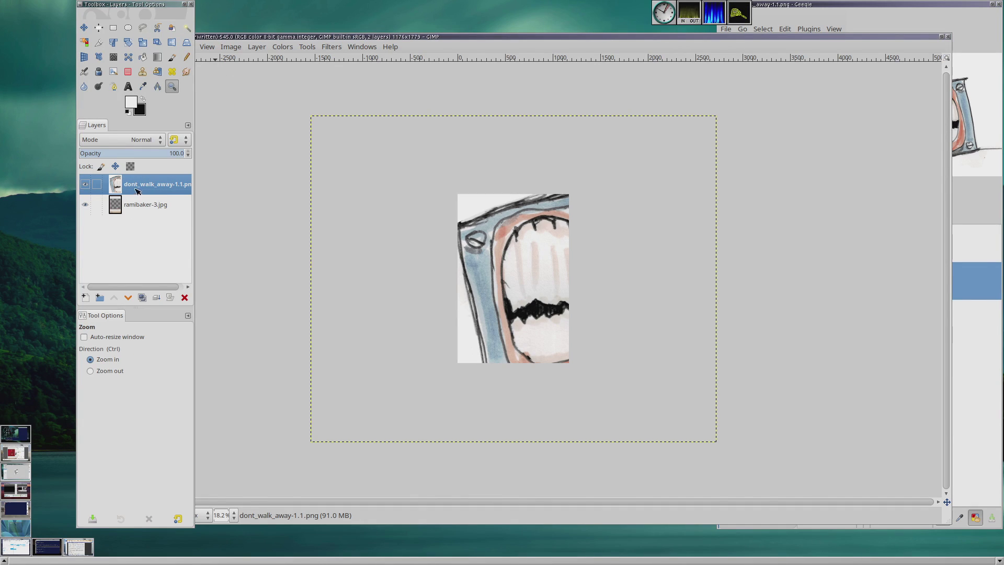
{"action": "left_click", "coordinate": [140, 209]}
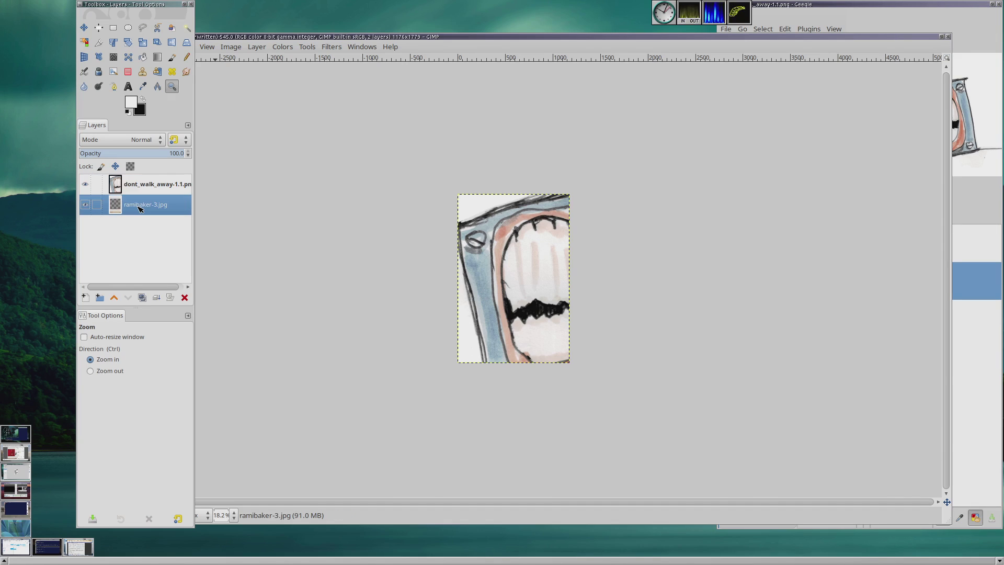
{"action": "left_click", "coordinate": [142, 184]}
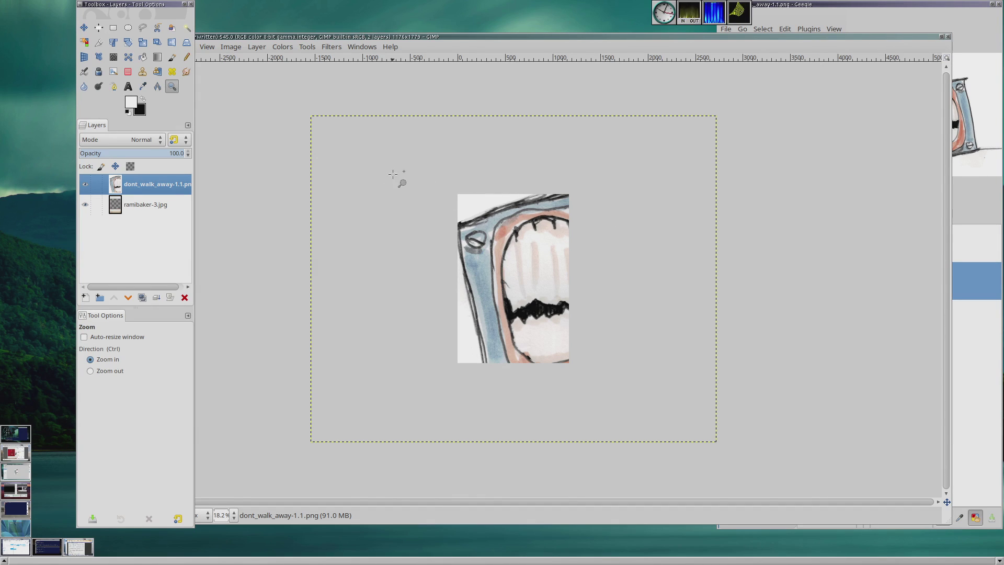
{"action": "left_click", "coordinate": [142, 43]}
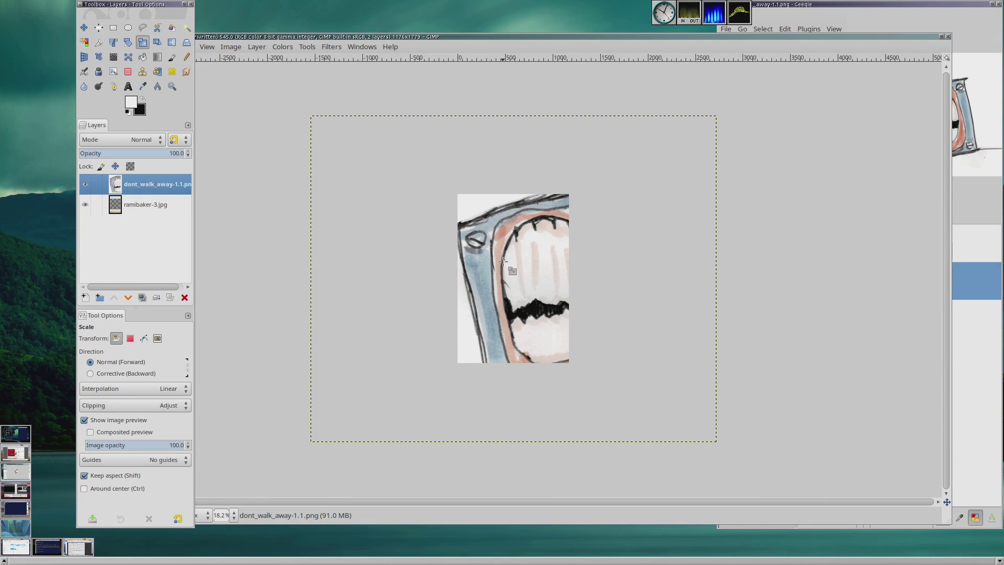
{"action": "left_click", "coordinate": [503, 261]}
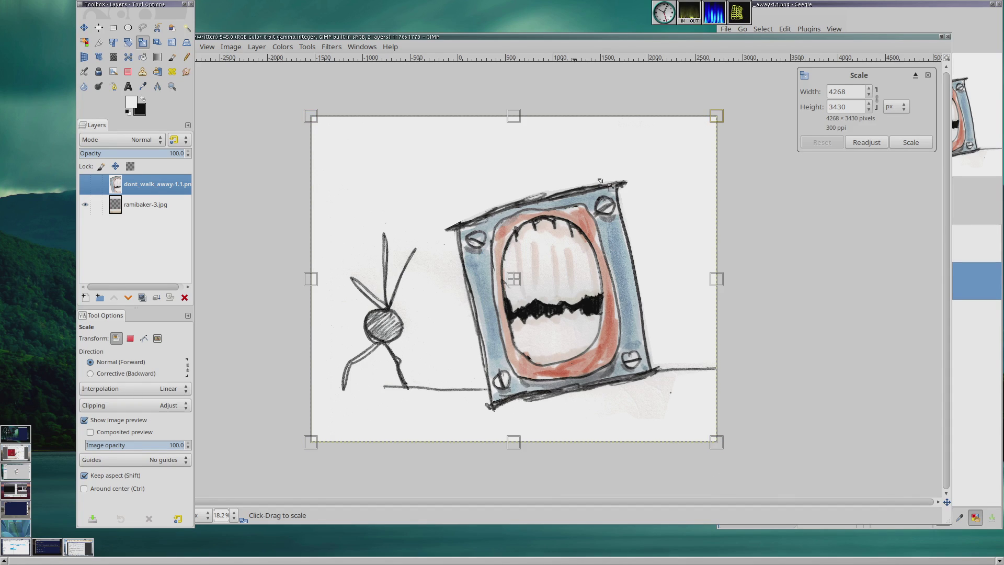
{"action": "left_click", "coordinate": [876, 100]}
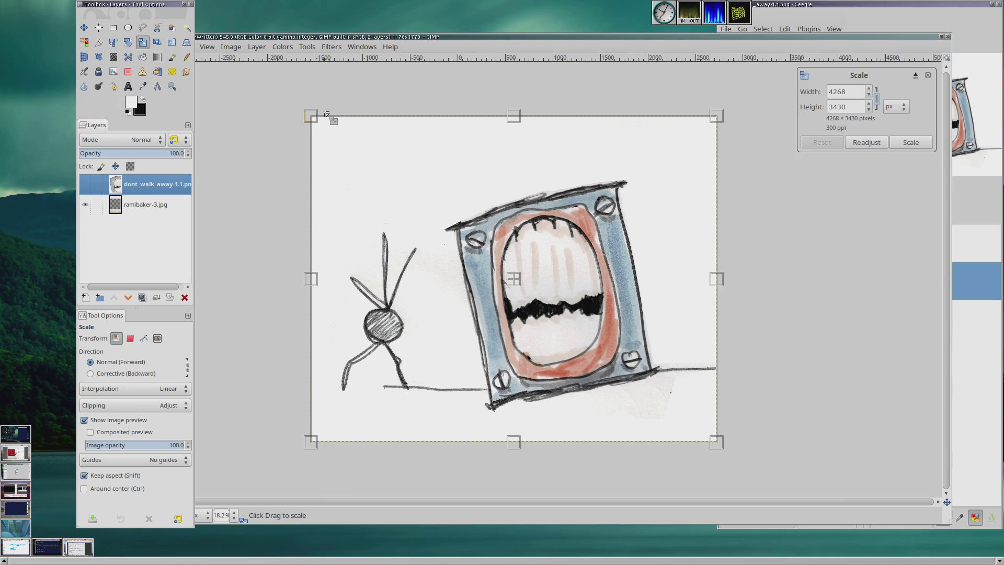
{"action": "left_click_drag", "start_coordinate": [311, 118], "coordinate": [407, 265]}
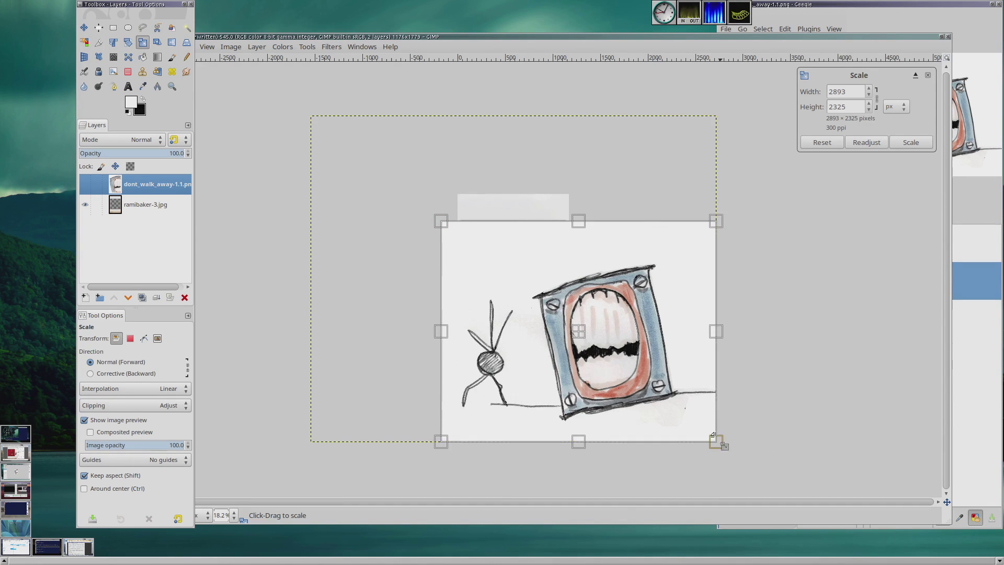
{"action": "left_click_drag", "start_coordinate": [717, 441], "coordinate": [571, 327]}
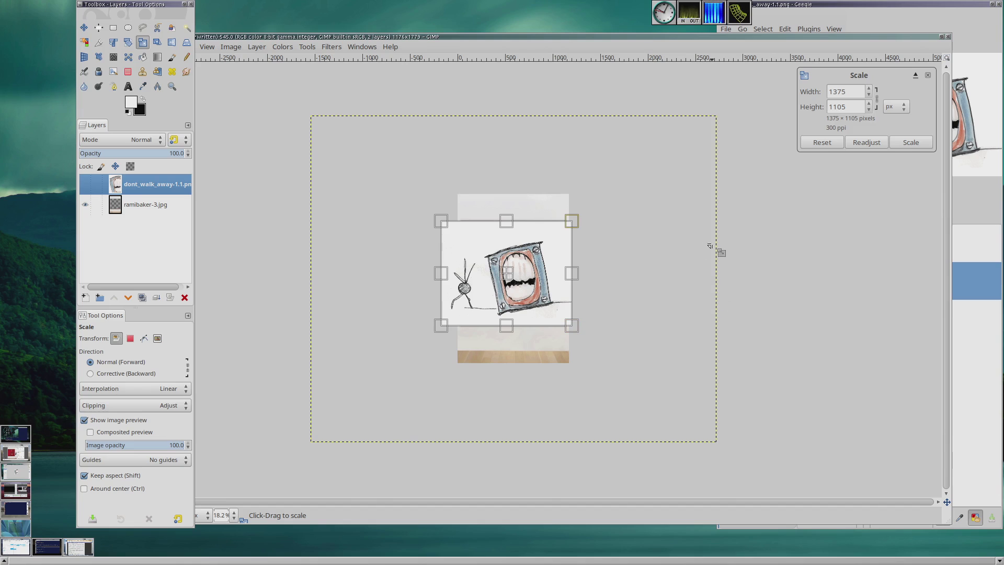
{"action": "left_click", "coordinate": [911, 142]}
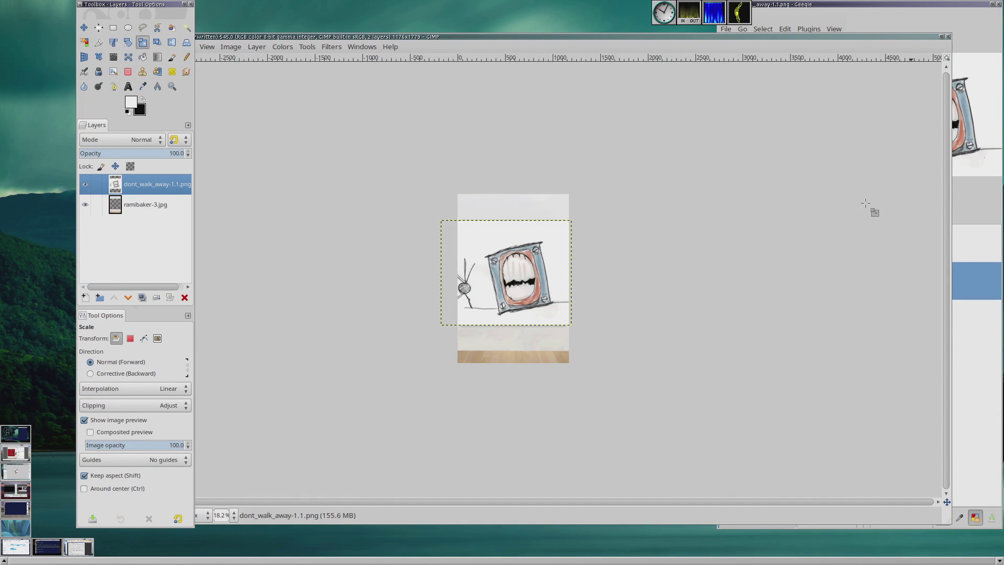
Step: Fit the image in the window and move the drawing layer slightly right over the painting area
{"action": "left_click", "coordinate": [205, 47]}
{"action": "mouse_move", "coordinate": [233, 115]}
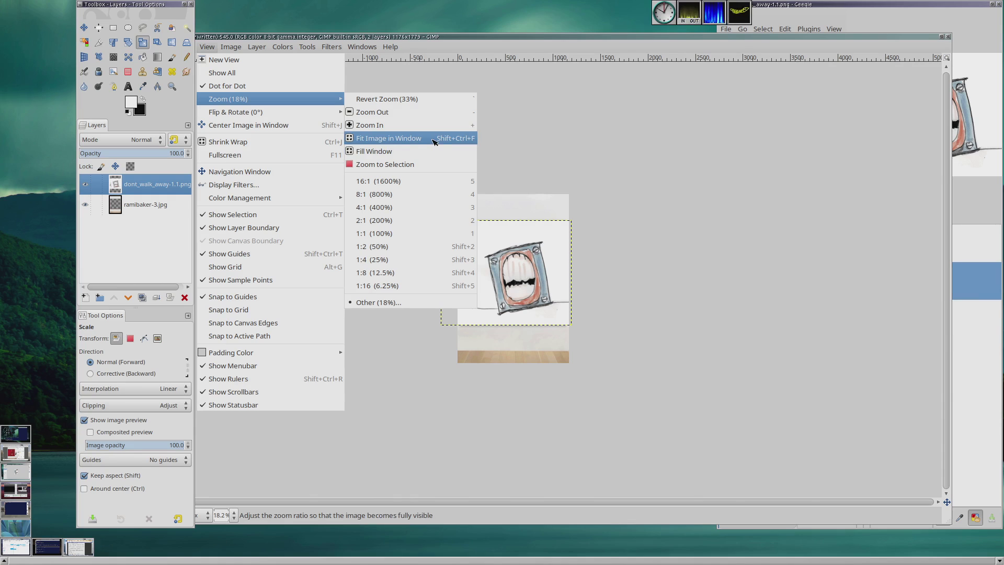
{"action": "left_click", "coordinate": [433, 140]}
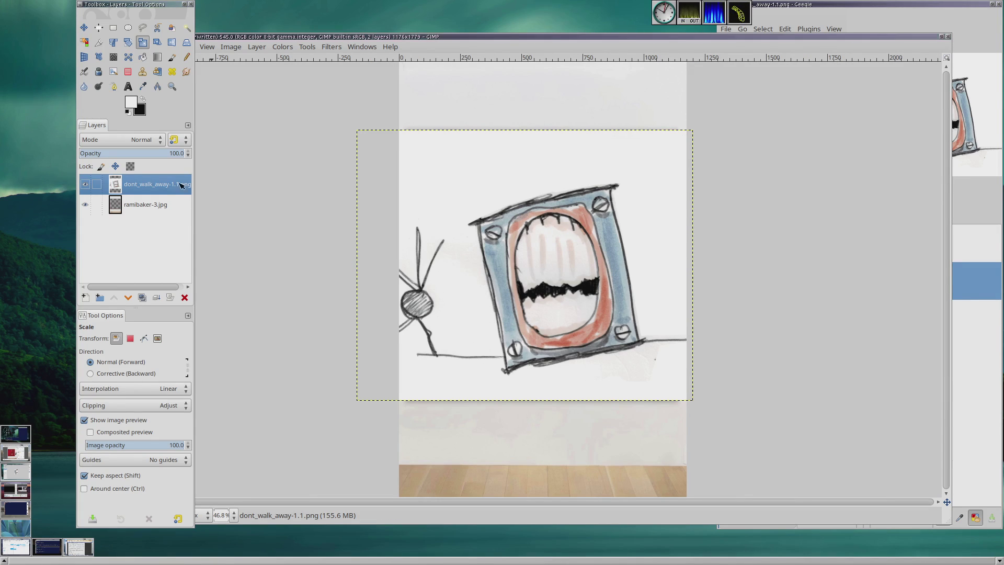
{"action": "left_click", "coordinate": [85, 27]}
{"action": "left_click_drag", "start_coordinate": [516, 214], "coordinate": [547, 221]}
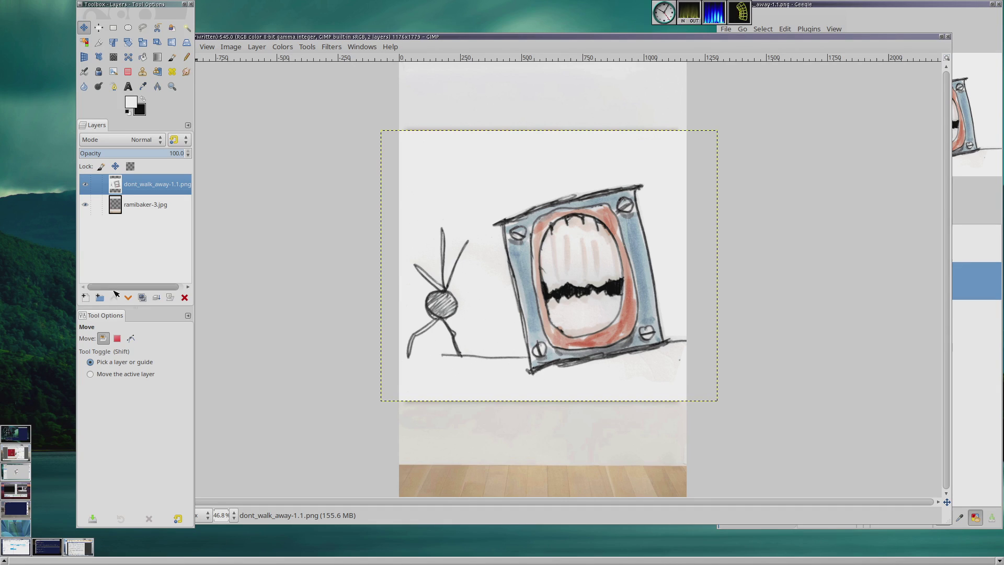
Step: Lower the drawing layer beneath the photo layer and nudge the drawing slightly into place behind the cut-out
{"action": "left_click", "coordinate": [130, 298]}
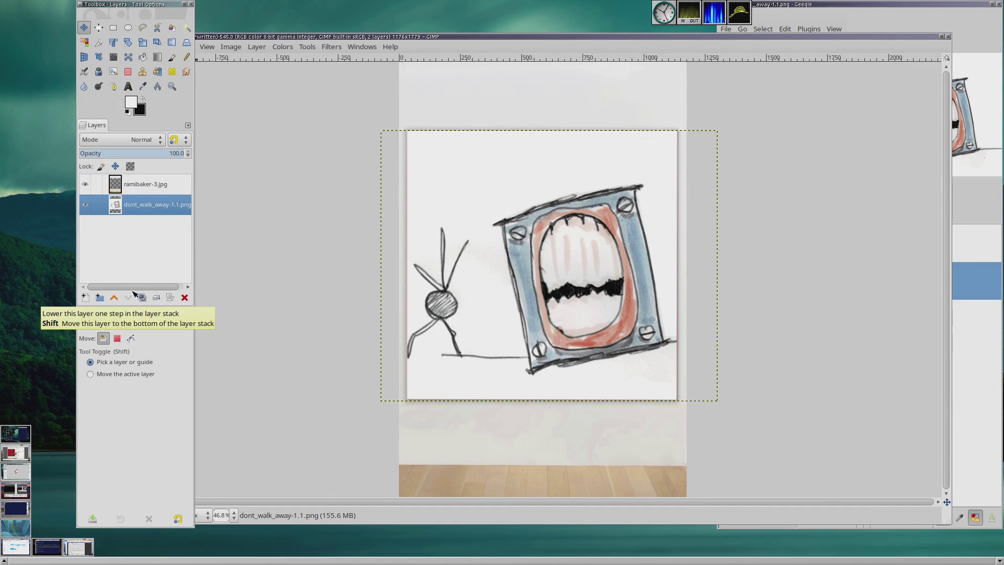
{"action": "left_click", "coordinate": [165, 184]}
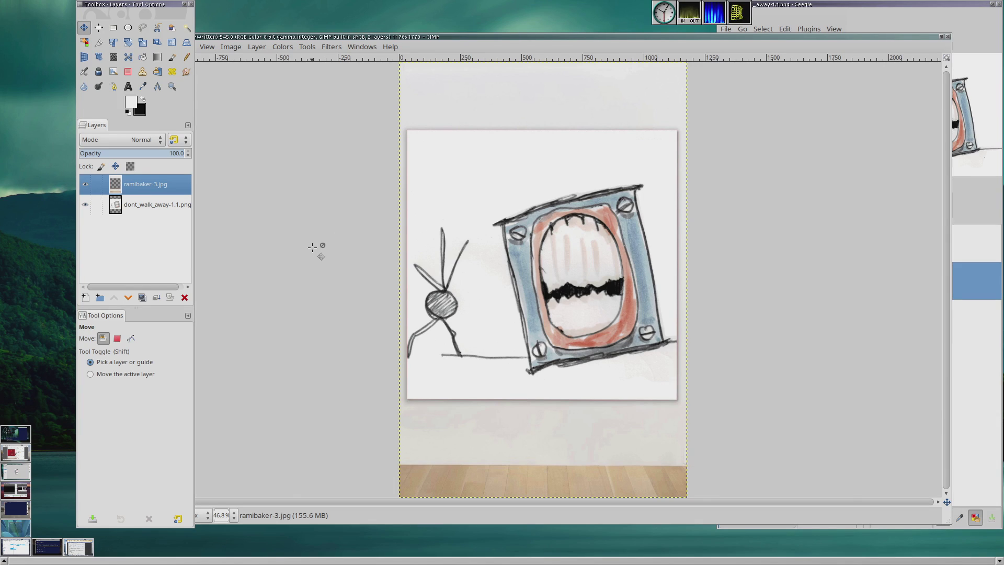
{"action": "left_click", "coordinate": [530, 275]}
{"action": "left_click_drag", "start_coordinate": [530, 275], "coordinate": [533, 275]}
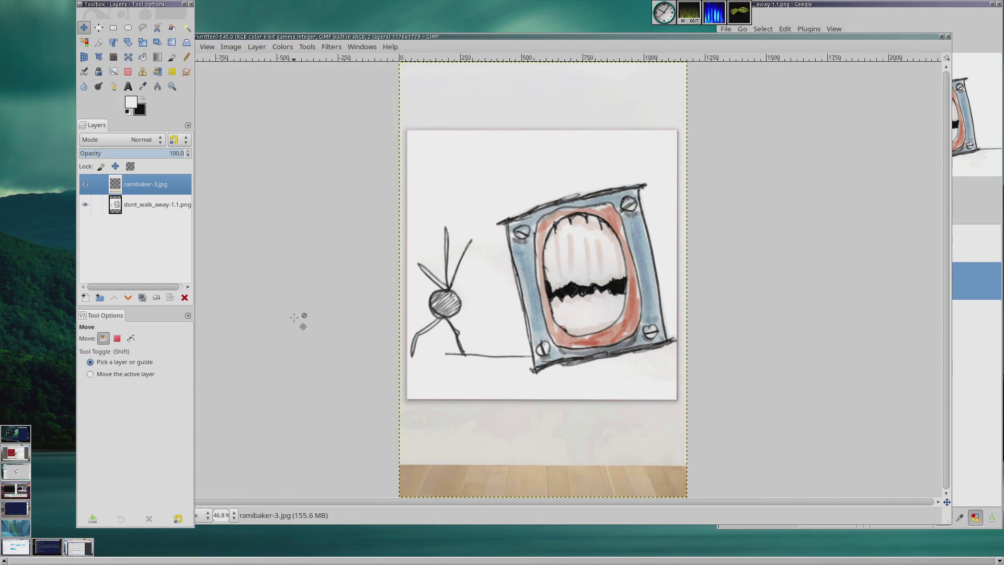
{"action": "left_click", "coordinate": [262, 36]}
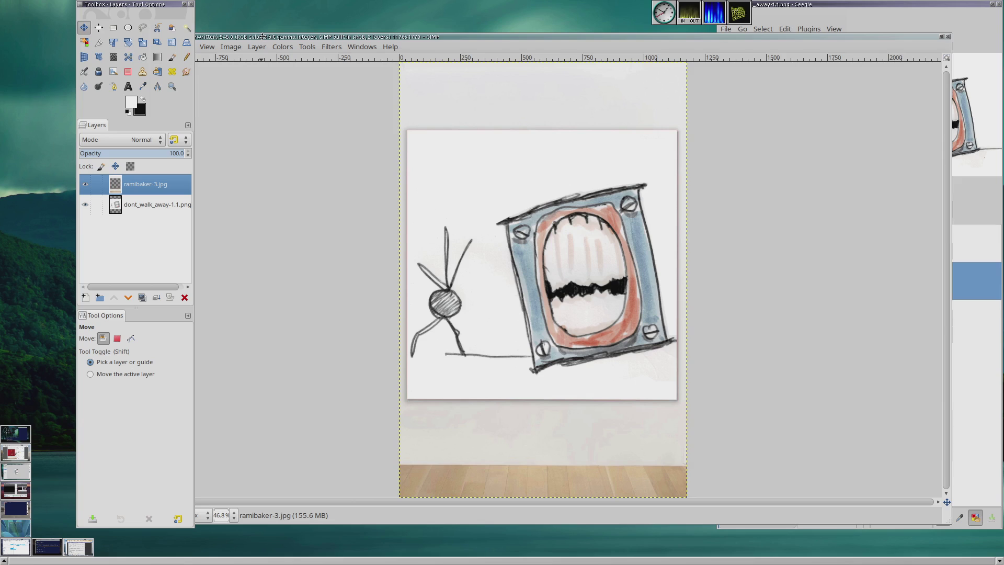